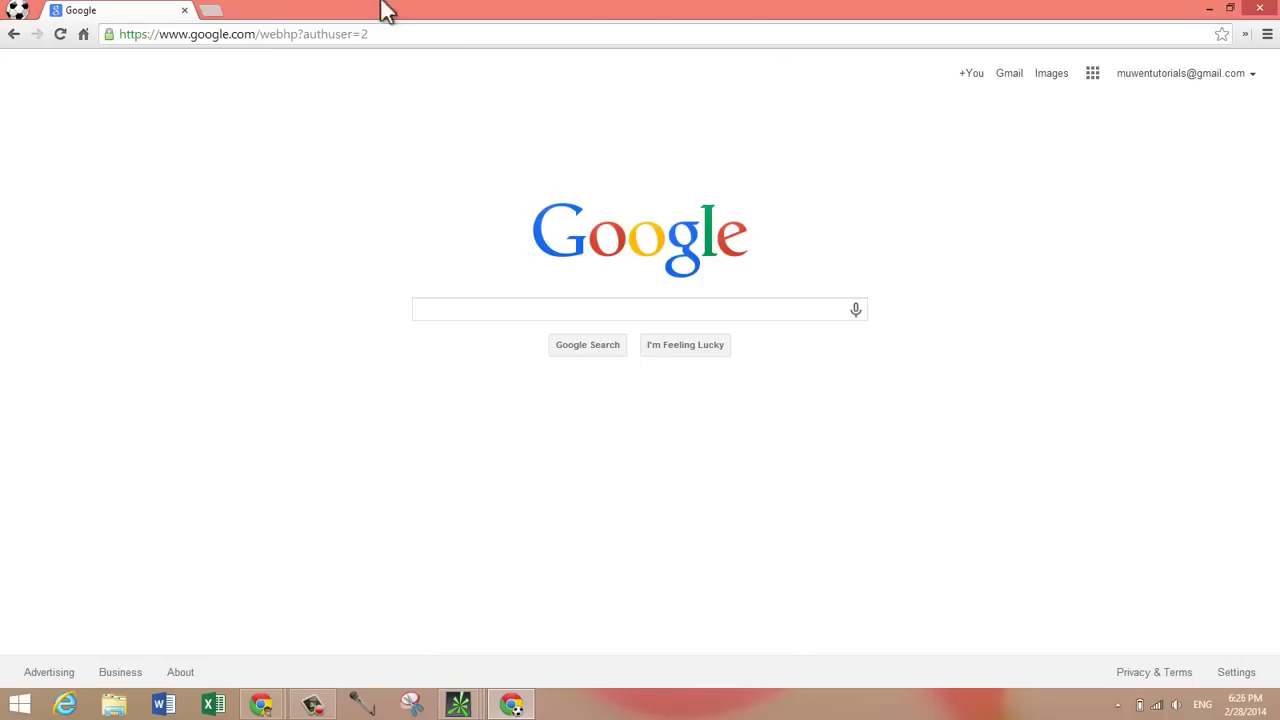
- Load bing.com in a new Chrome tab beside the Google tab
click(224, 12)
text(n)
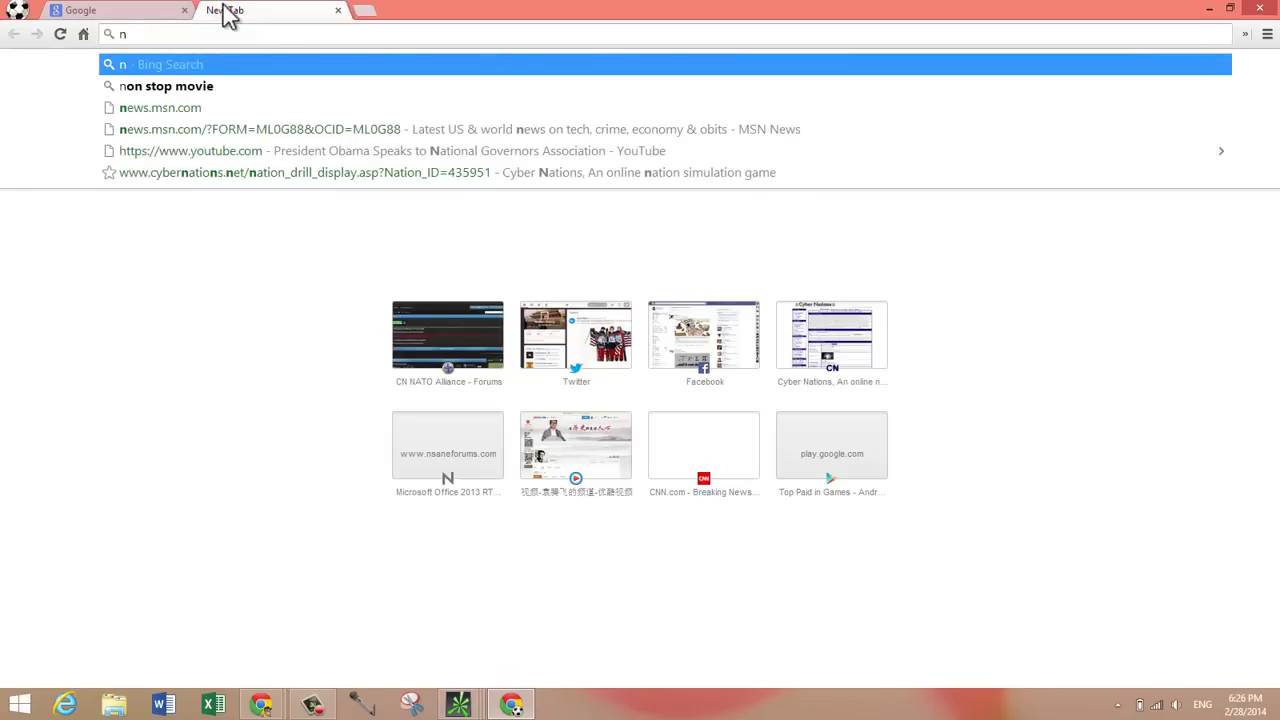
key(BackSpace)
text(bing)
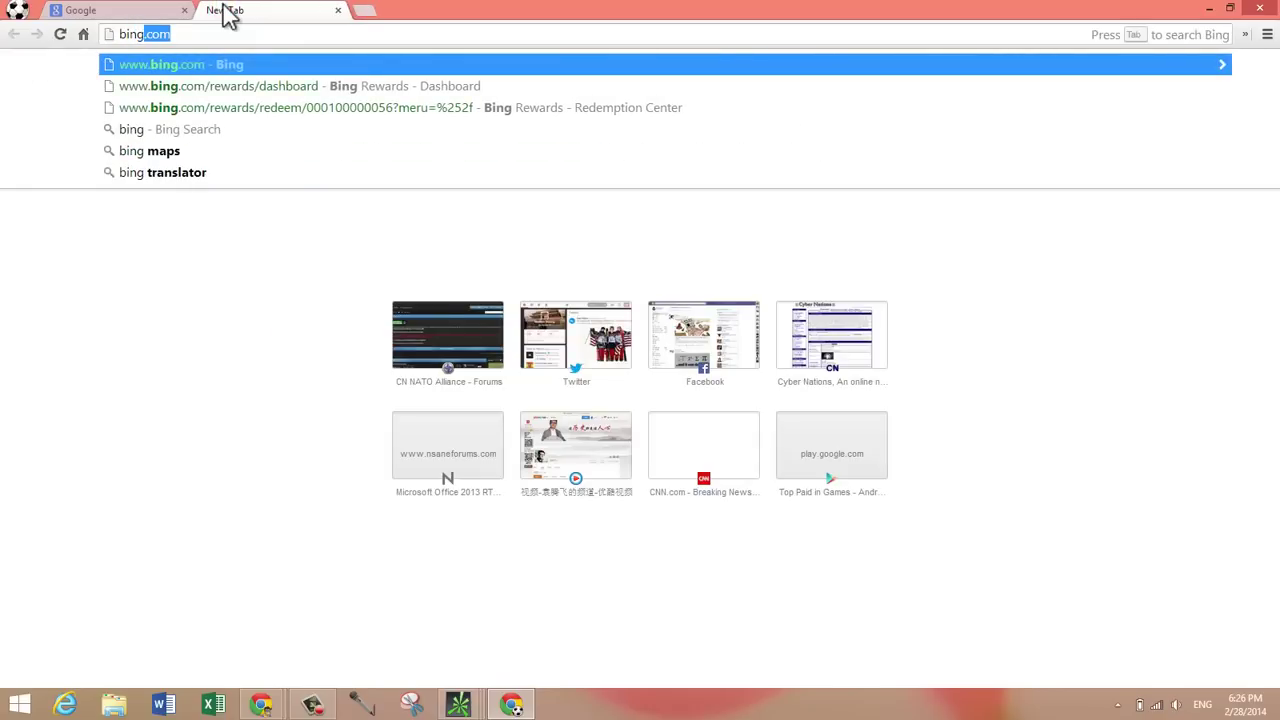
text(.co)
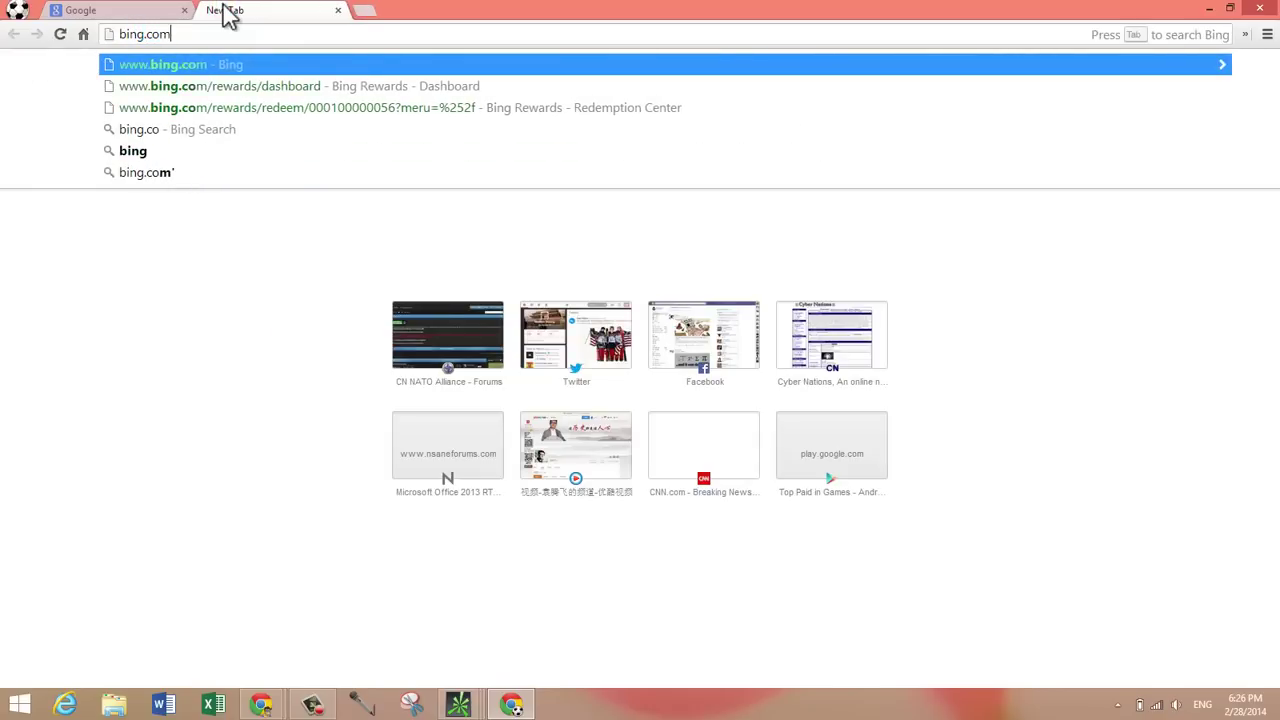
text(m)
key(Return)
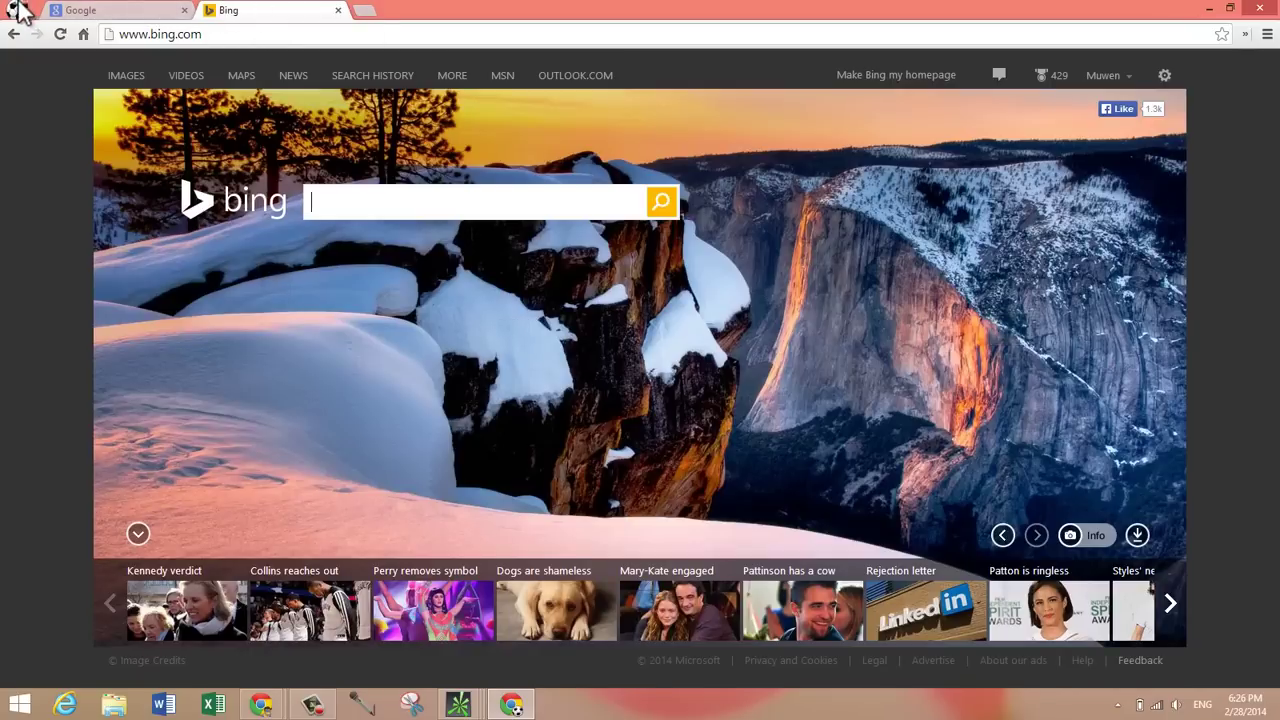
- Show Bing's top-right account flyout with its Rewards and Redeem options
click(1058, 82)
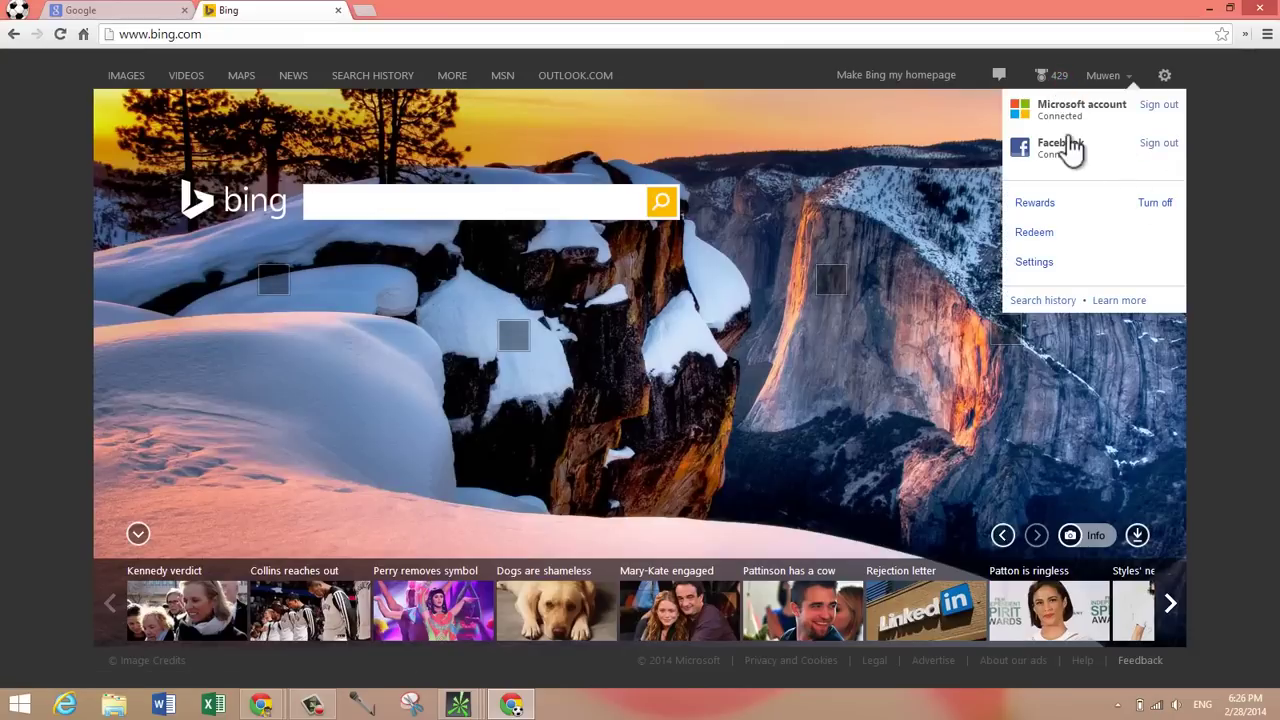
click(1057, 77)
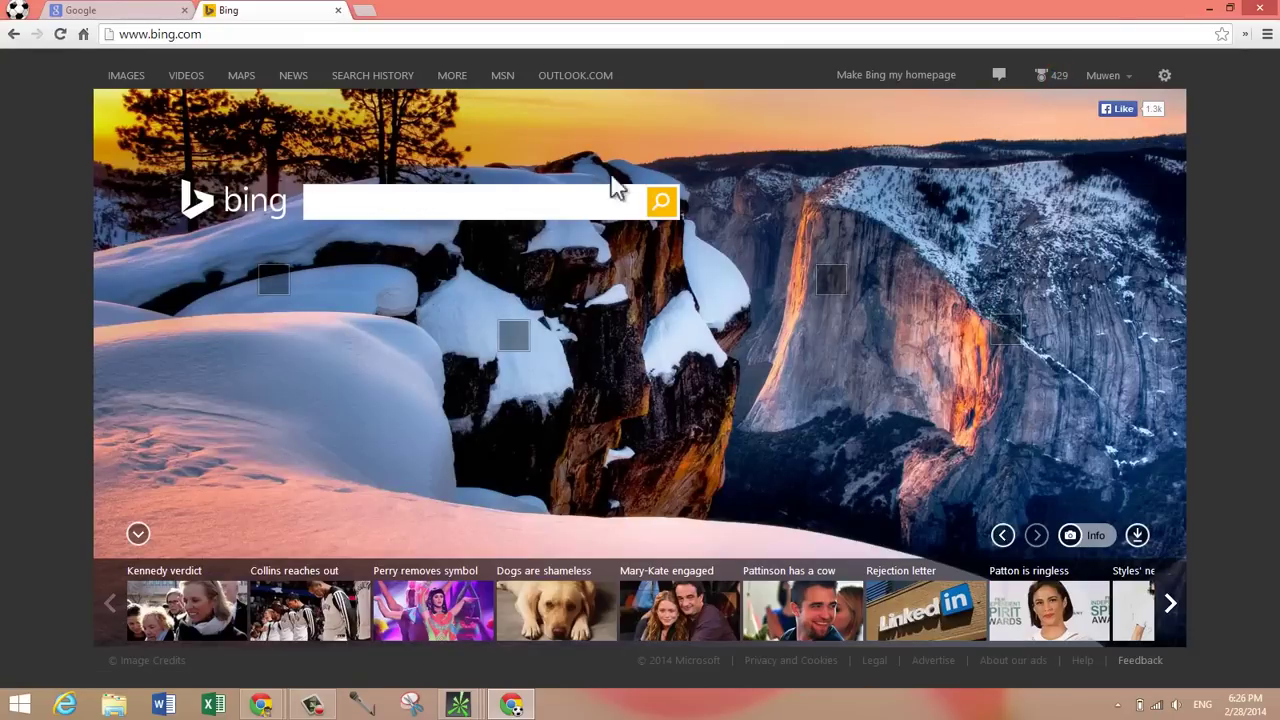
click(992, 74)
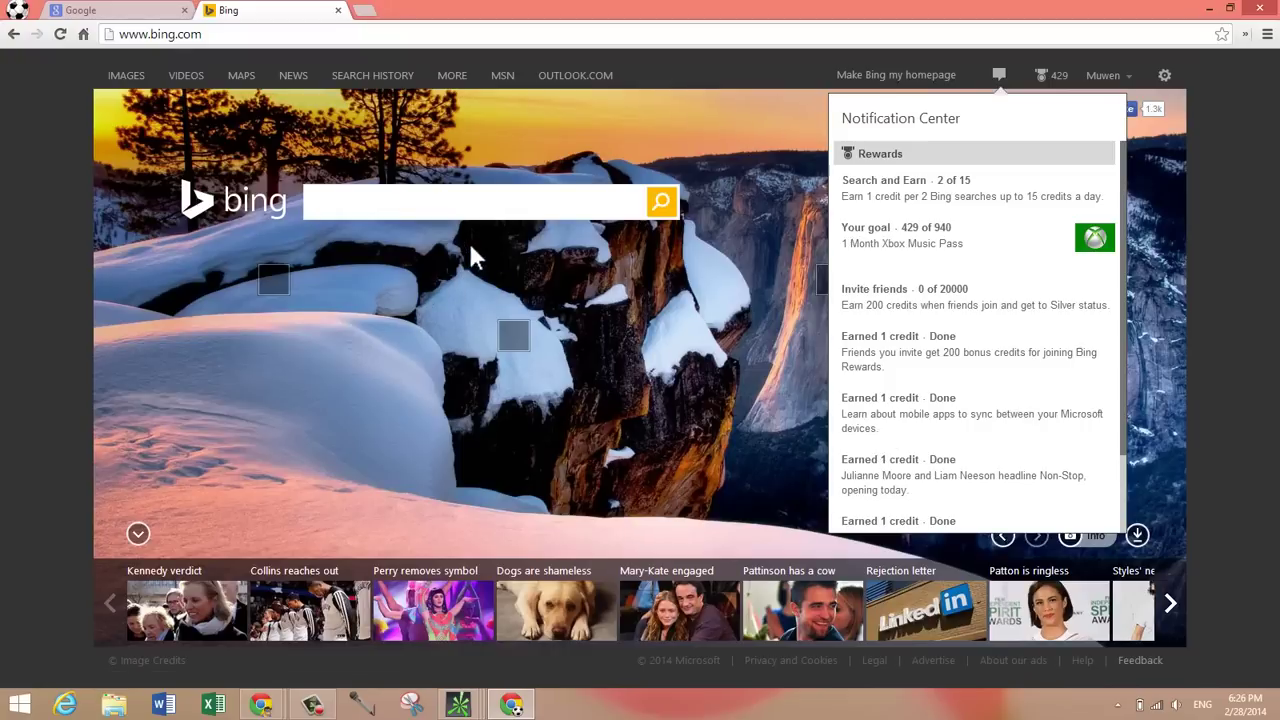
click(505, 204)
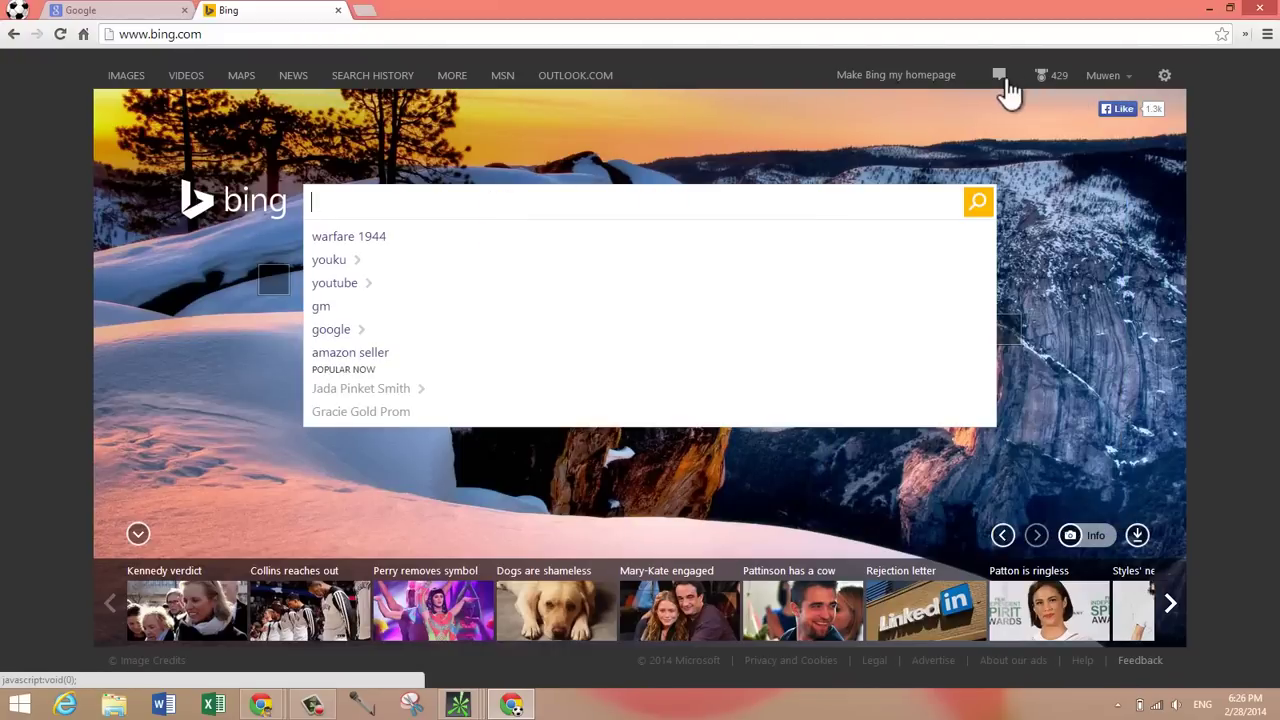
click(1000, 80)
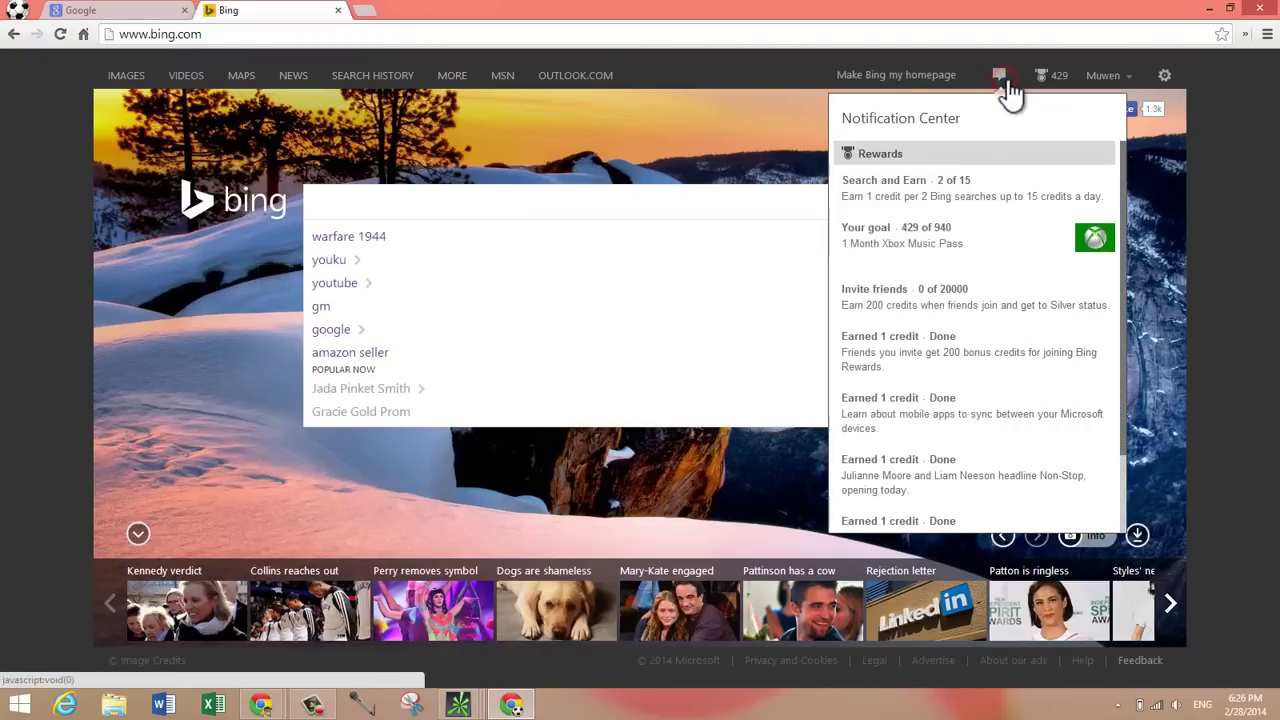
click(1045, 88)
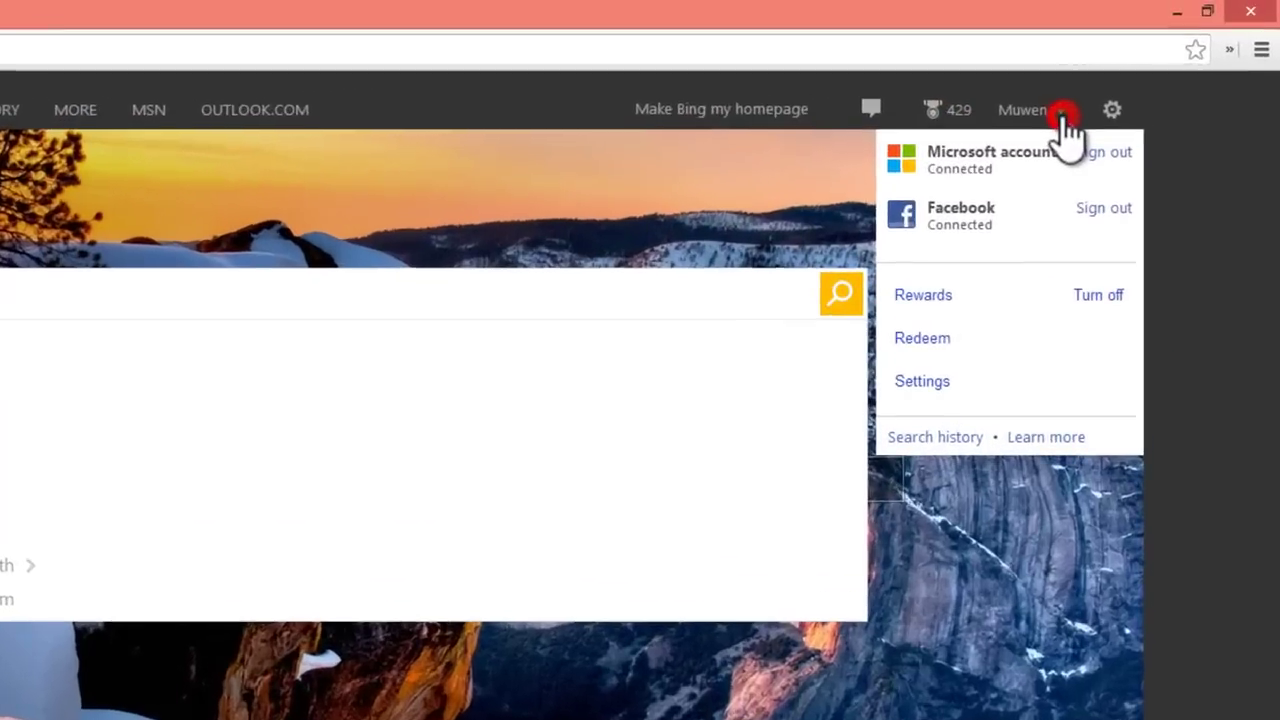
click(1130, 82)
click(995, 155)
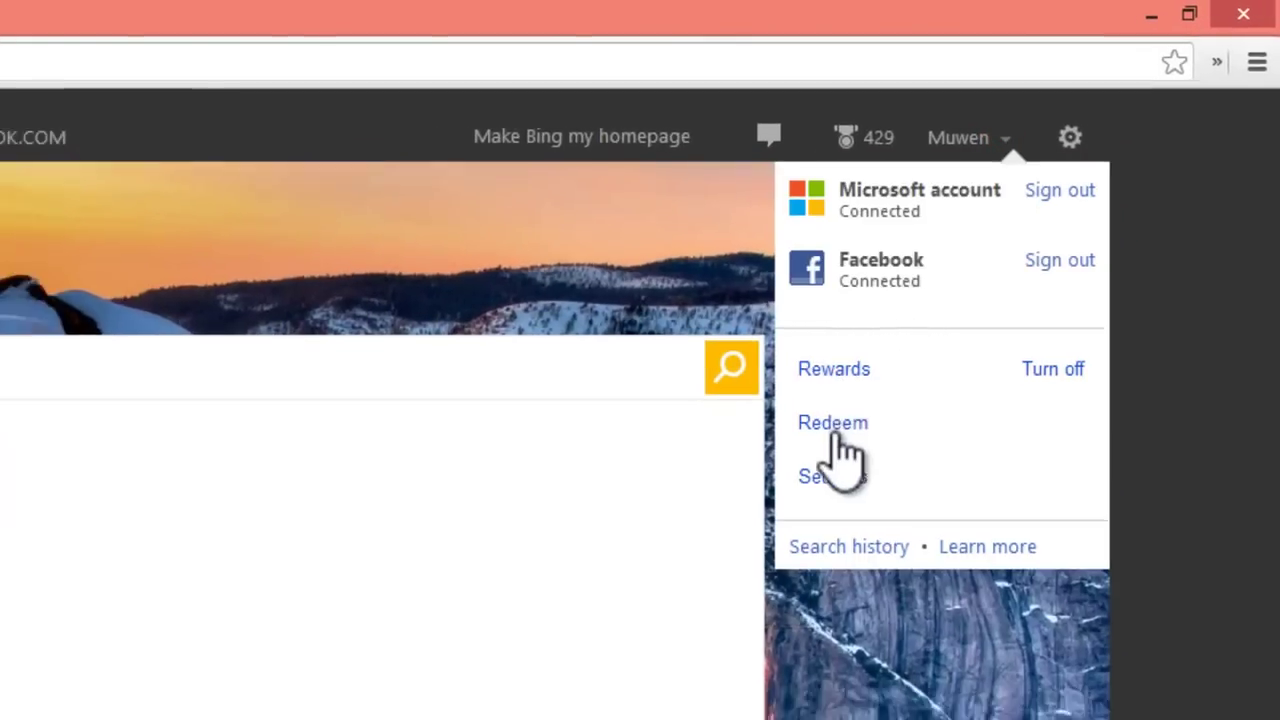
- Choose Redeem in the account flyout to reach the Bing Rewards catalogue
click(944, 320)
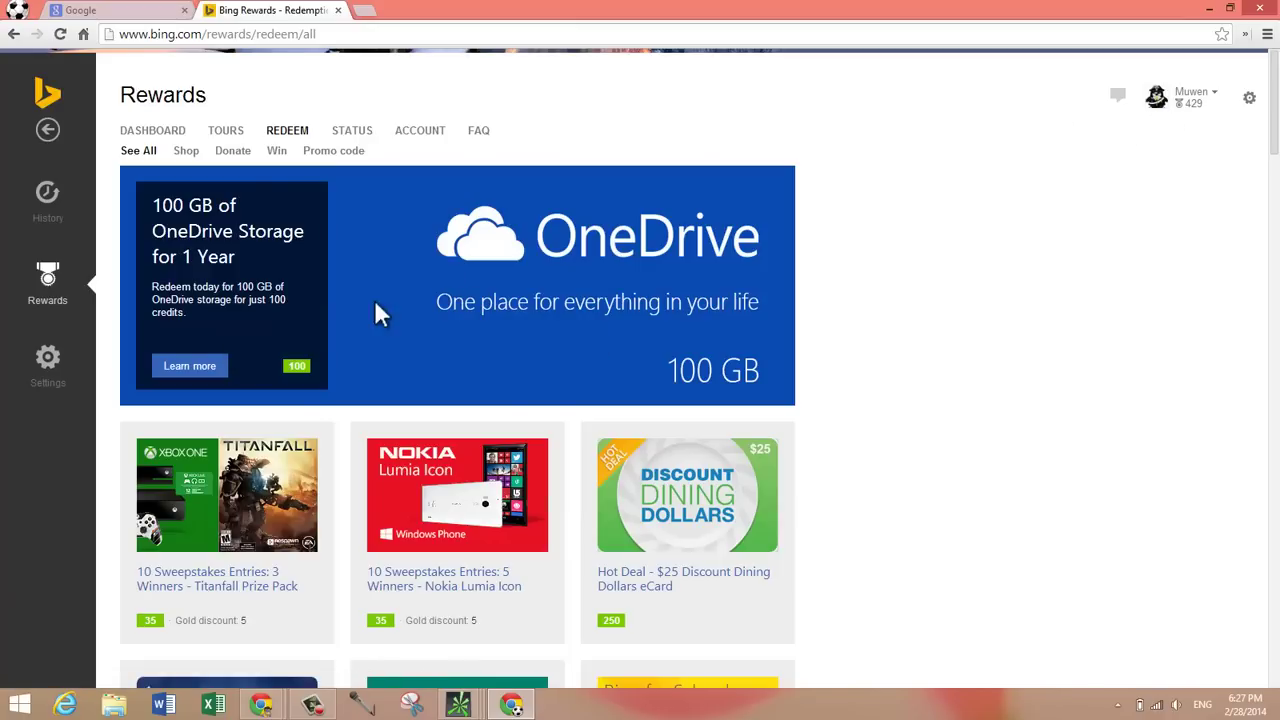
- Redeem and confirm the 100 GB OneDrive offer for 100 credits, leaving 329
click(207, 363)
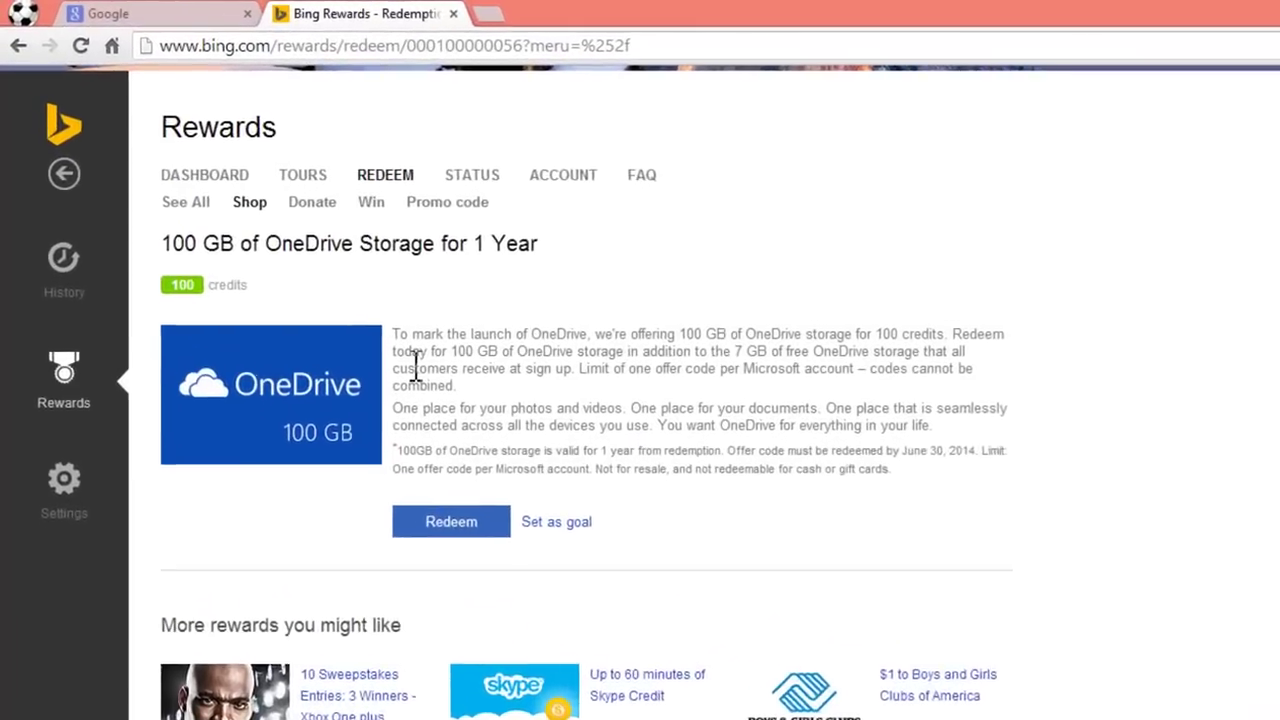
click(507, 566)
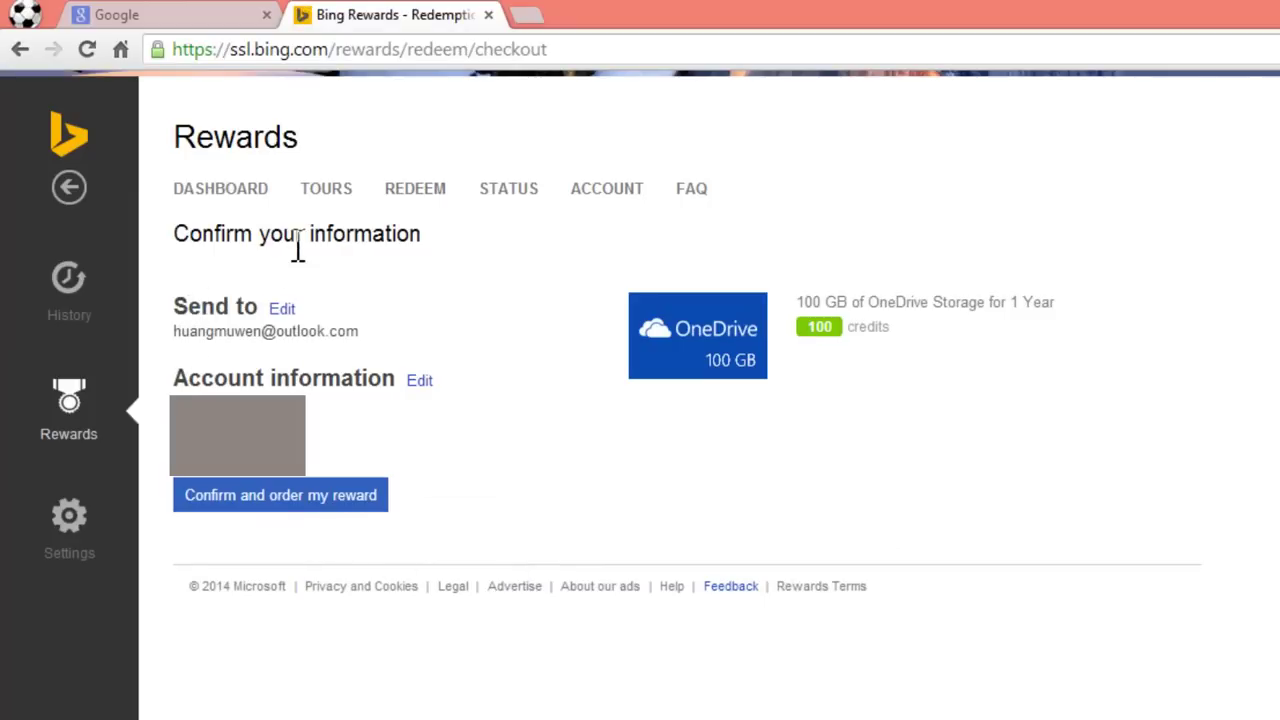
click(353, 510)
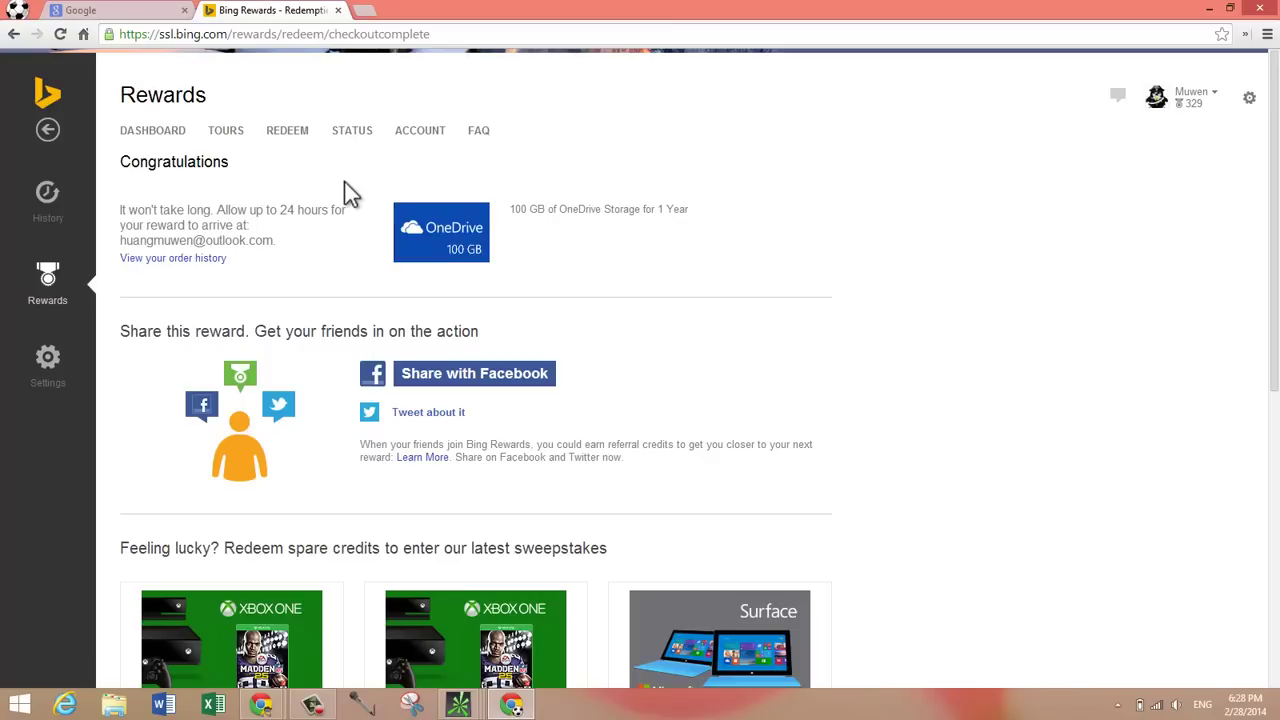
- Replace the Bing Rewards tab with a new tab showing the outlook.com inbox
click(363, 11)
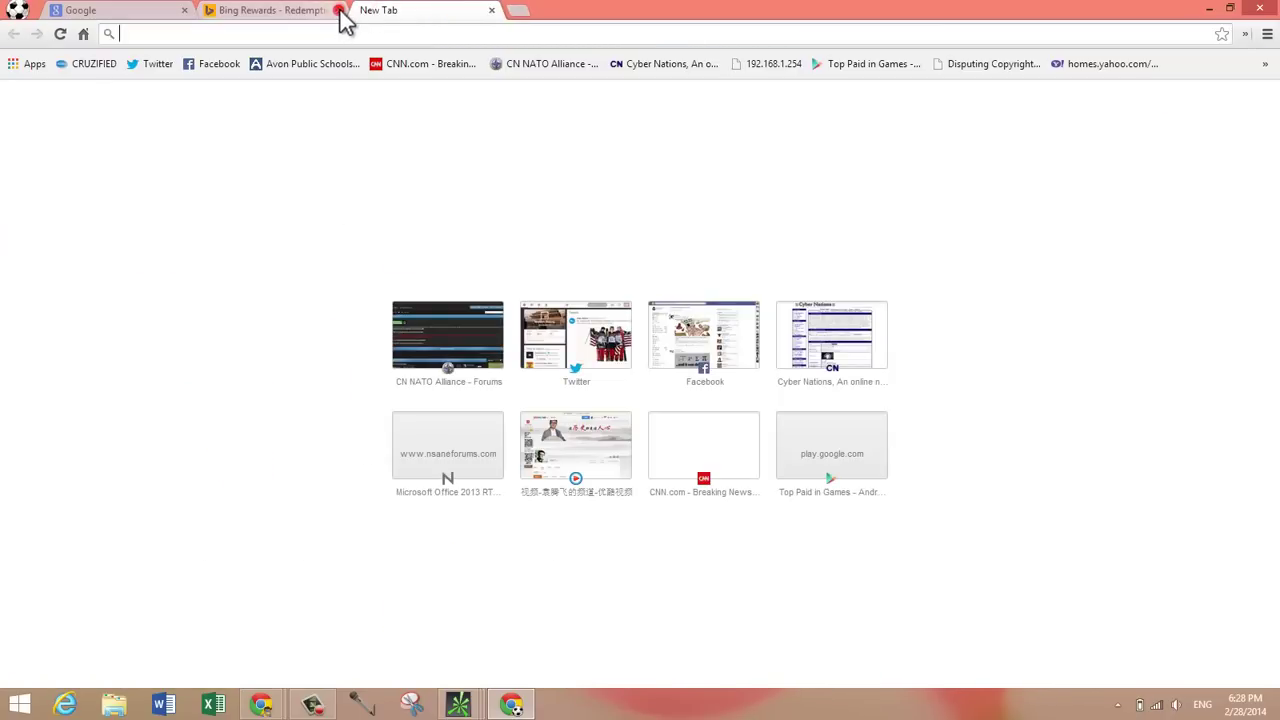
click(339, 10)
text(ou)
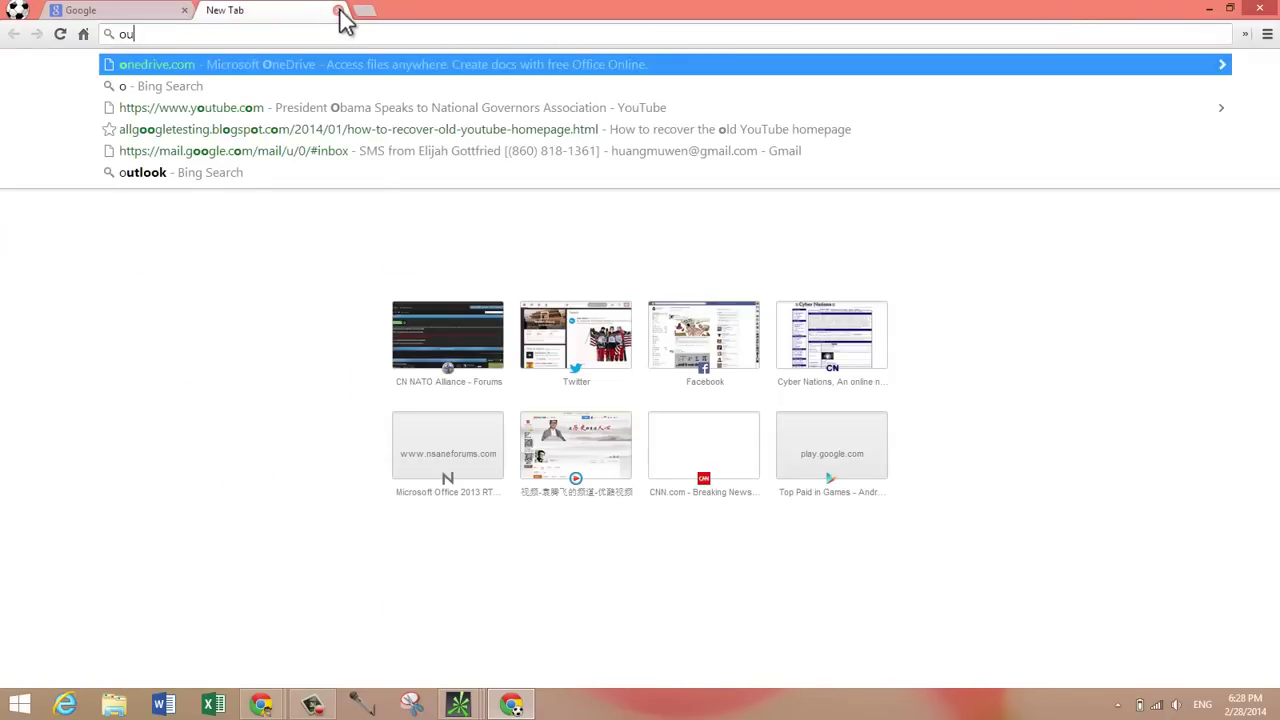
text(tlook.)
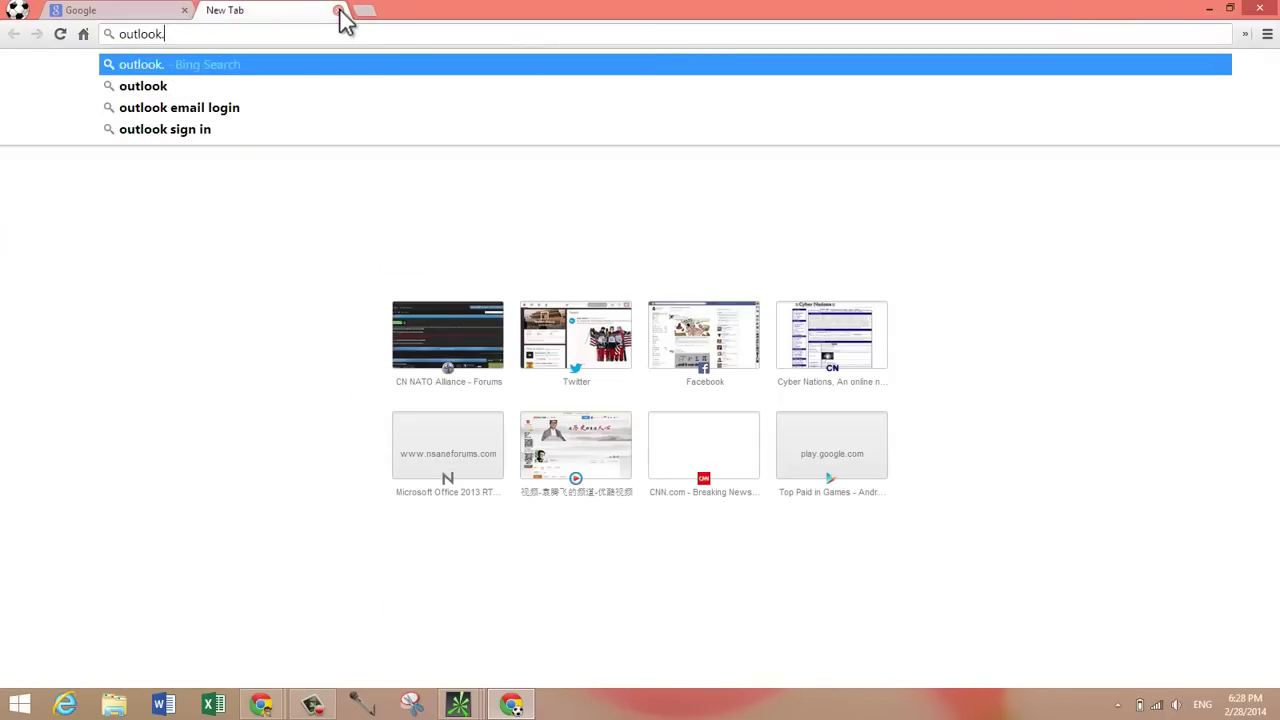
text(com)
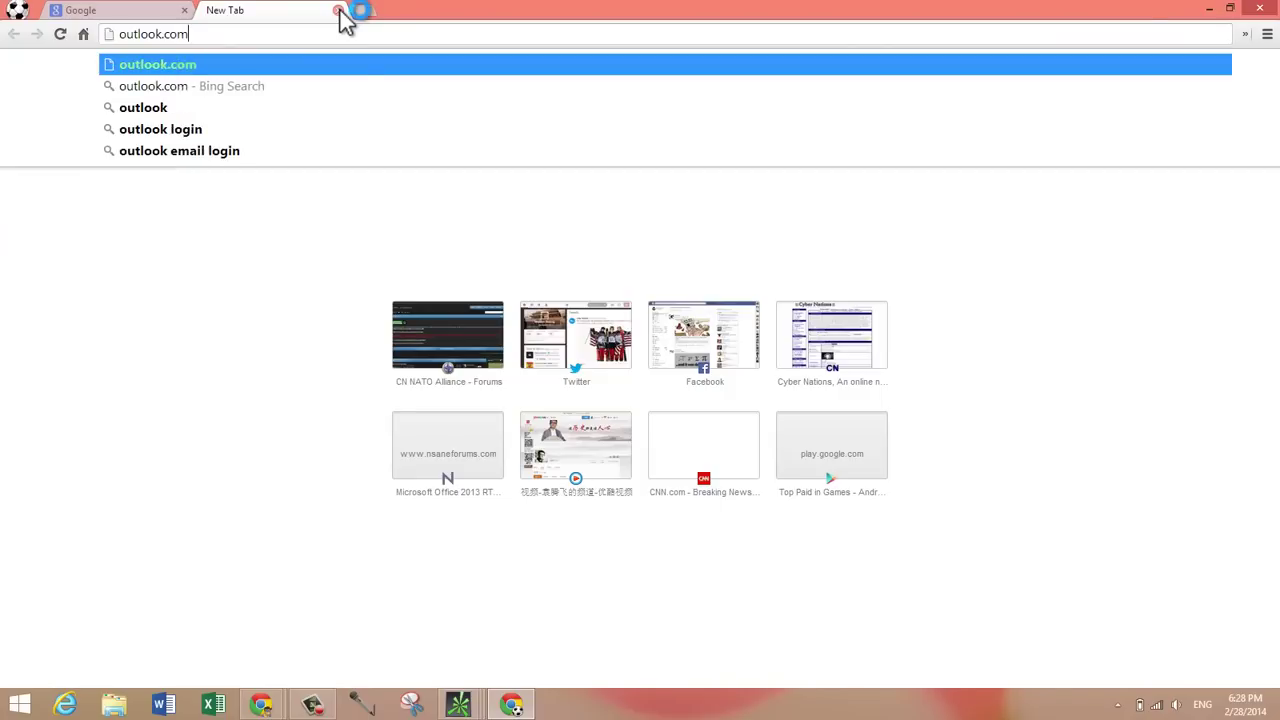
key(Return)
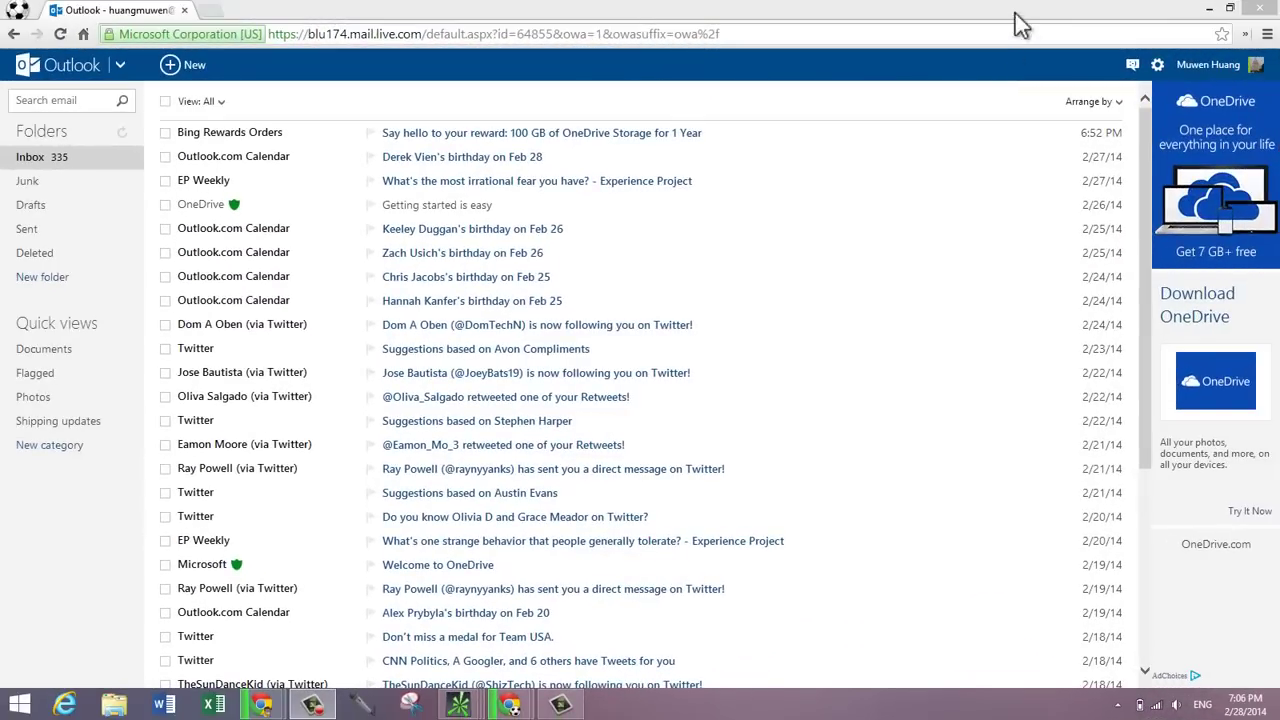
- Open the 'Say hello to your reward' email from Bing Rewards Orders
click(1014, 14)
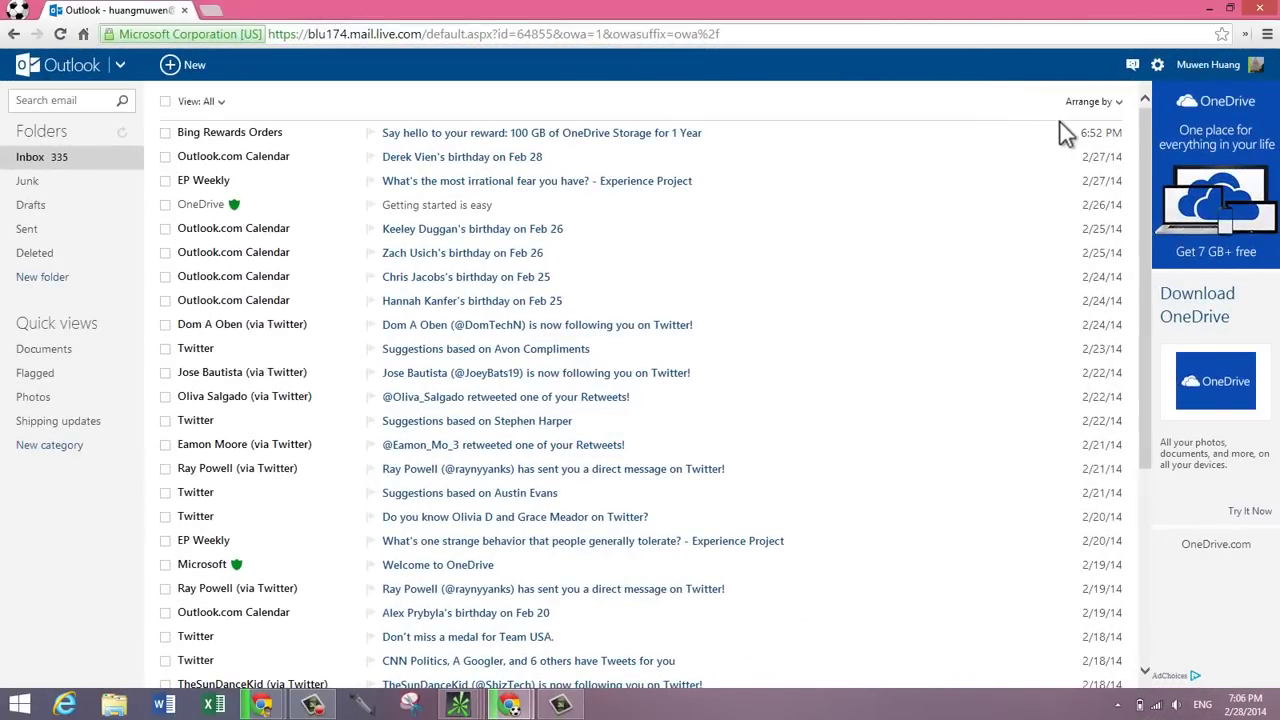
mouse_move(490, 133)
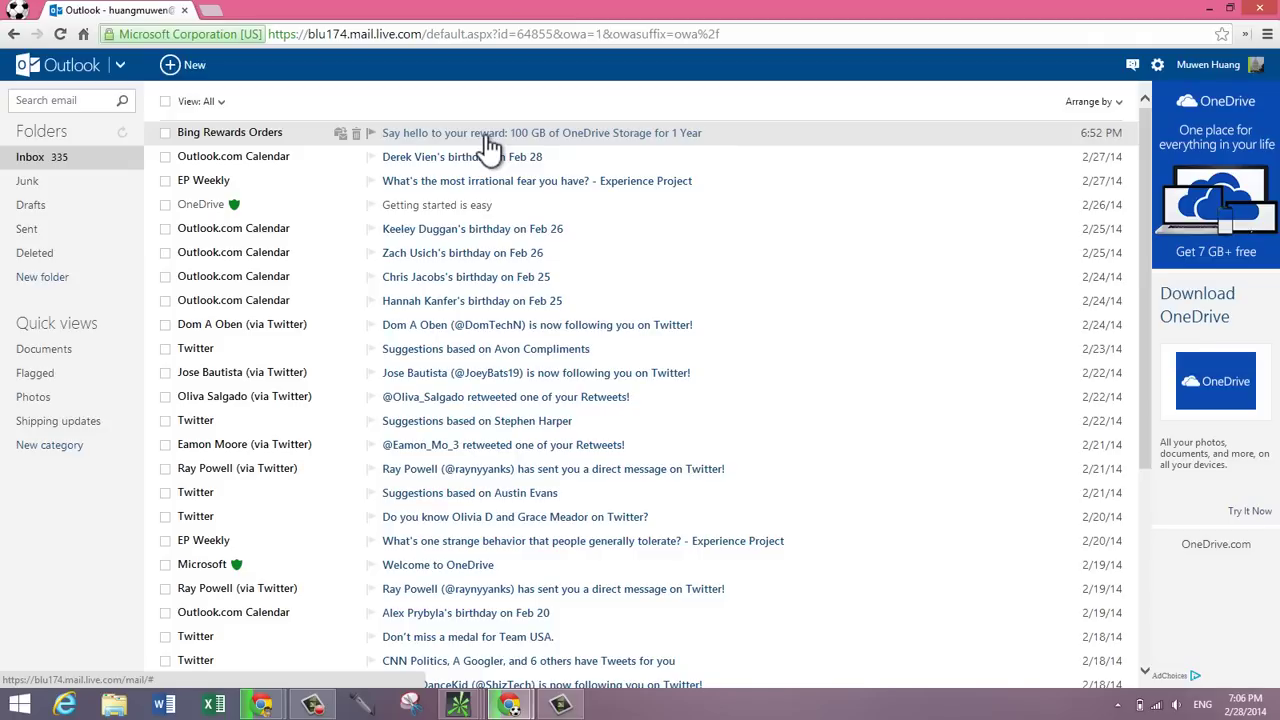
click(487, 140)
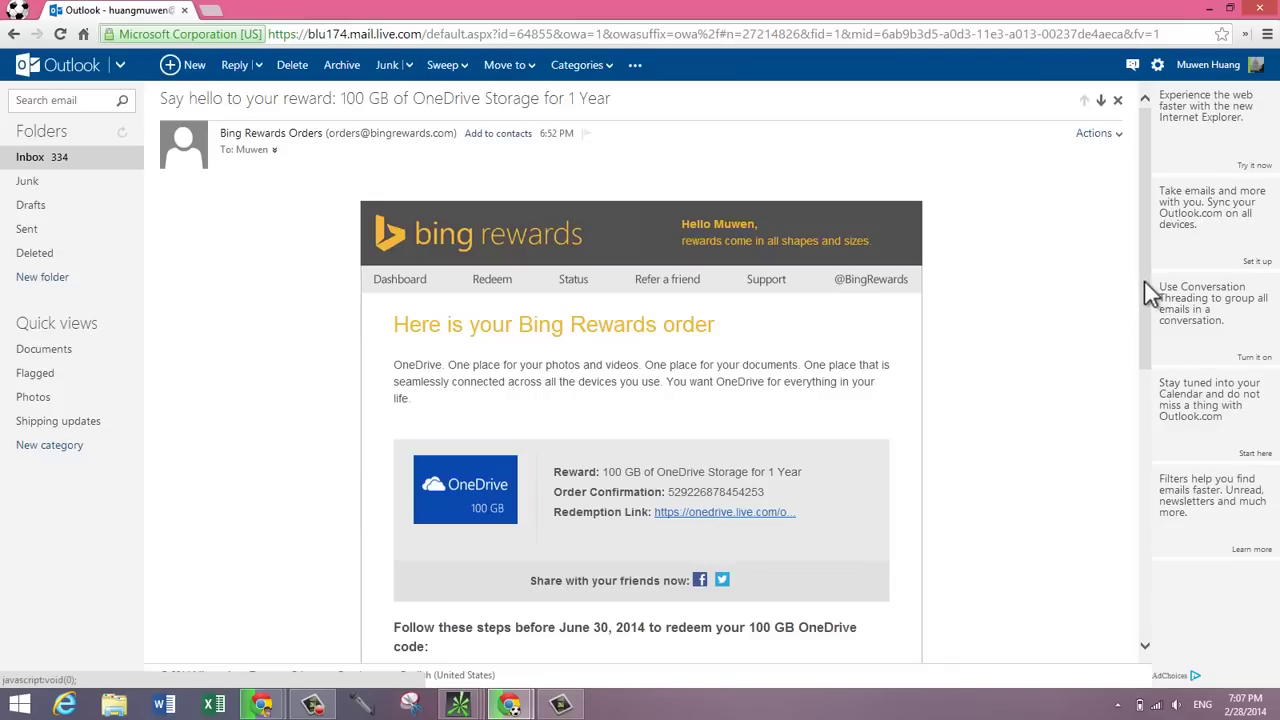
- Submit the reward code on OneDrive's Redeem your code page and close the confirmation
scroll(766, 395, down, 1)
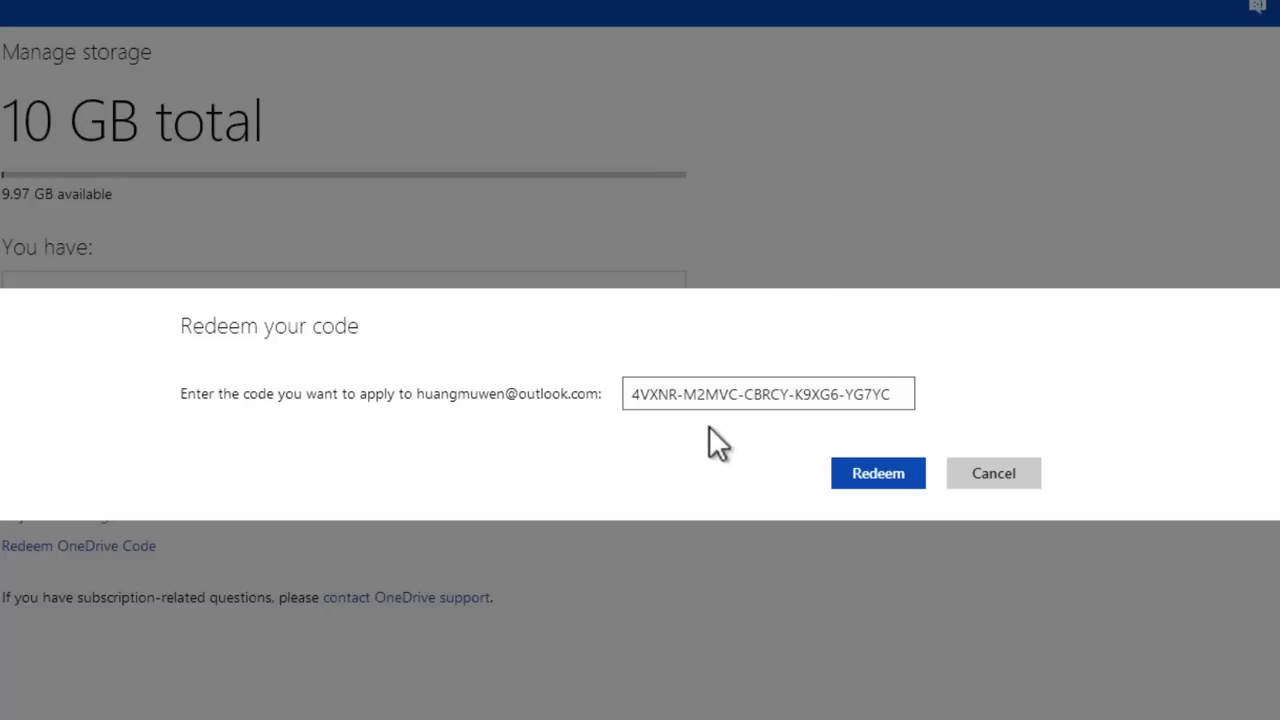
mouse_move(668, 395)
mouse_down()
mouse_move(644, 372)
mouse_move(855, 405)
mouse_up()
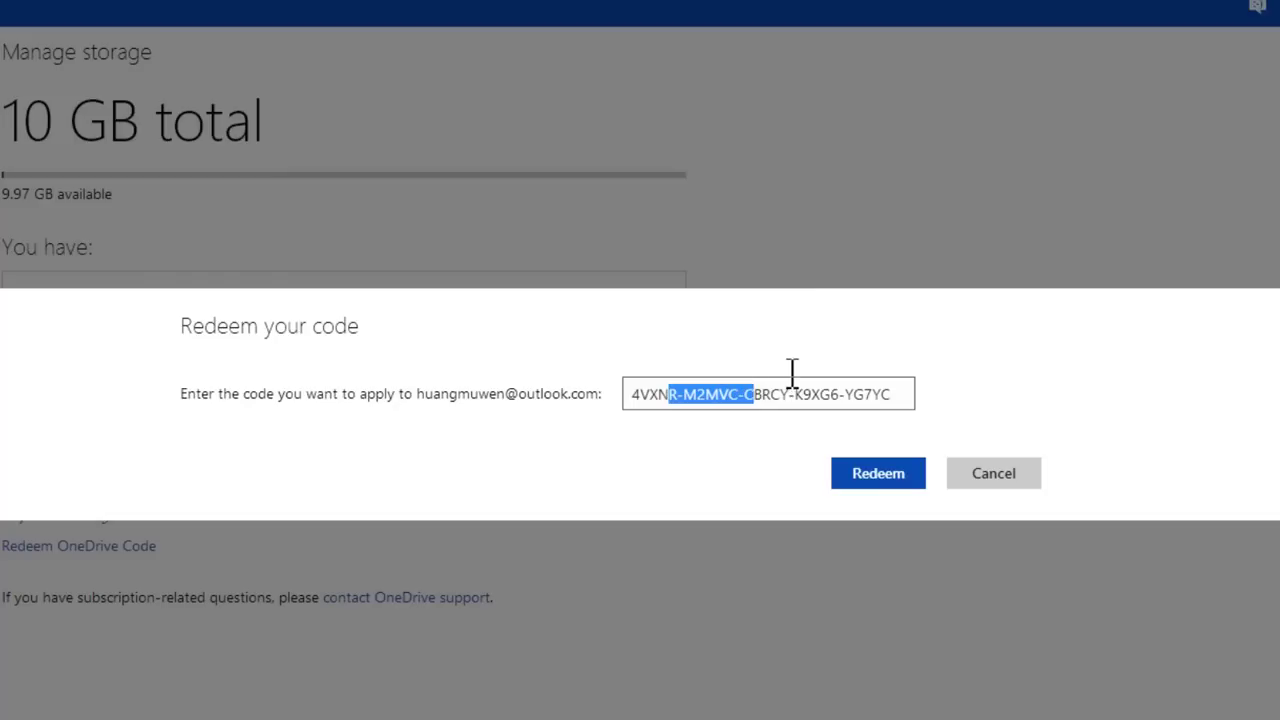
click(876, 471)
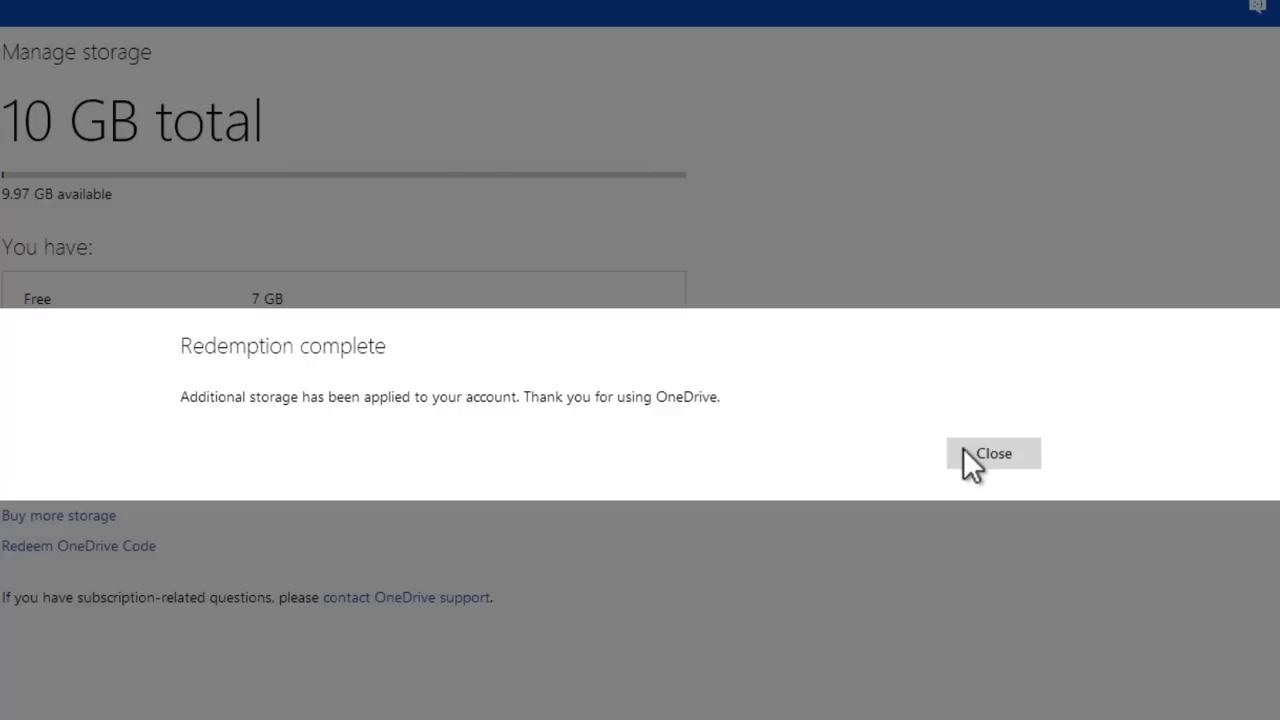
click(965, 453)
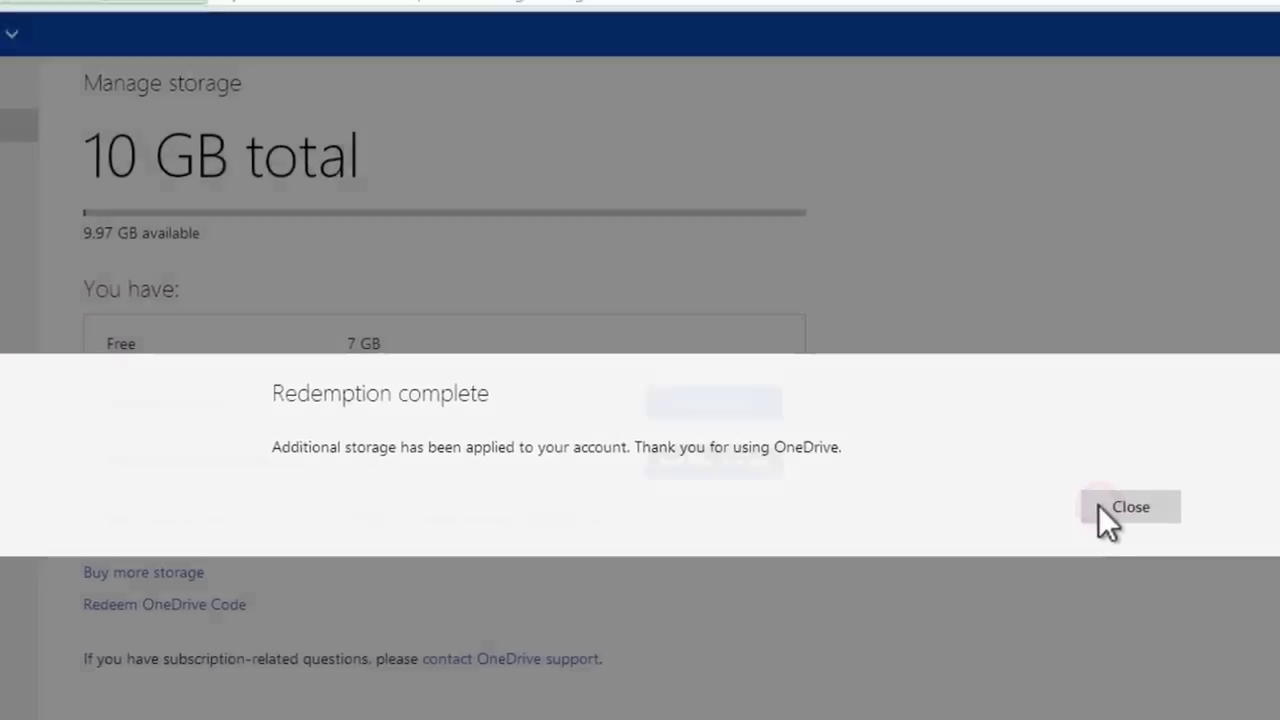